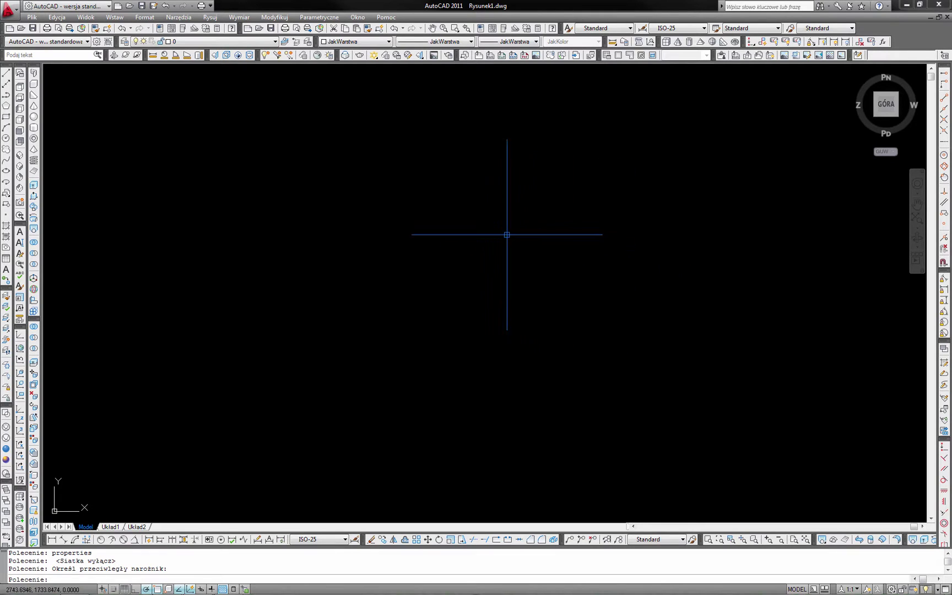
Draw a horizontal polyline line and a rectangle below it
{"action": "left_click", "coordinate": [6, 94]}
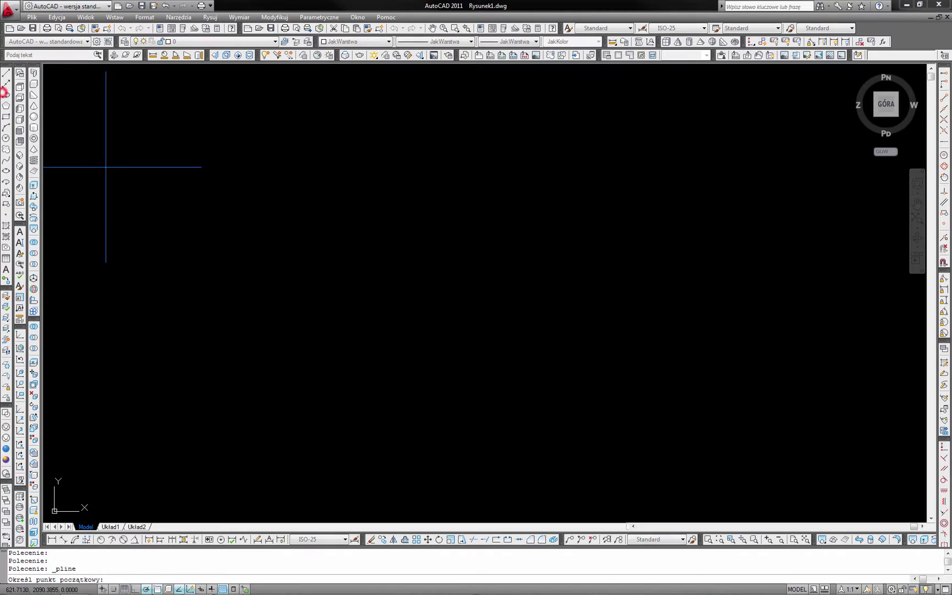
{"action": "left_click", "coordinate": [347, 258]}
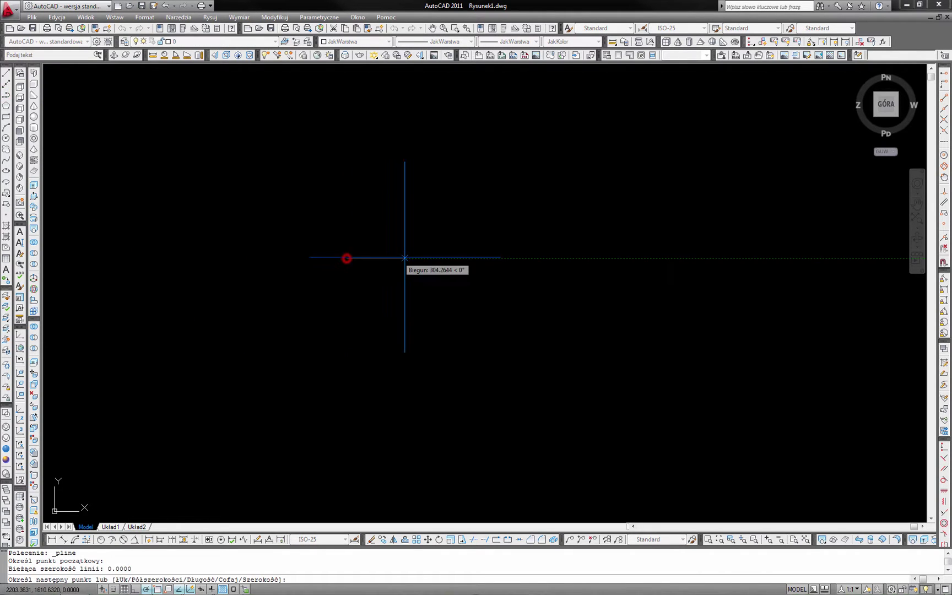
{"action": "left_click", "coordinate": [522, 257]}
{"action": "left_click", "coordinate": [5, 117]}
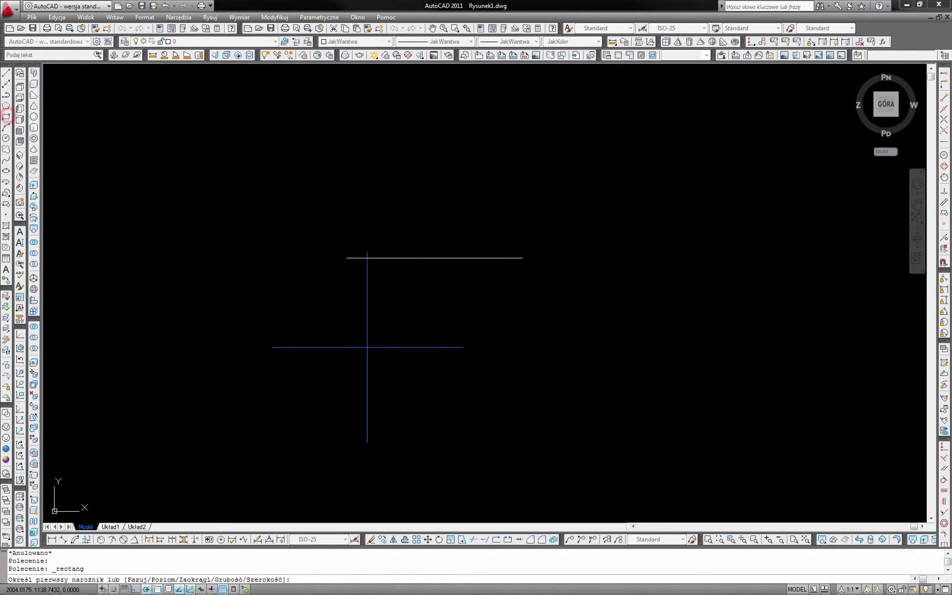
{"action": "left_click", "coordinate": [367, 348]}
{"action": "left_click", "coordinate": [518, 293]}
Draw a circle beneath the rectangle, then zoom and pan to enlarge the shapes
{"action": "left_click", "coordinate": [6, 138]}
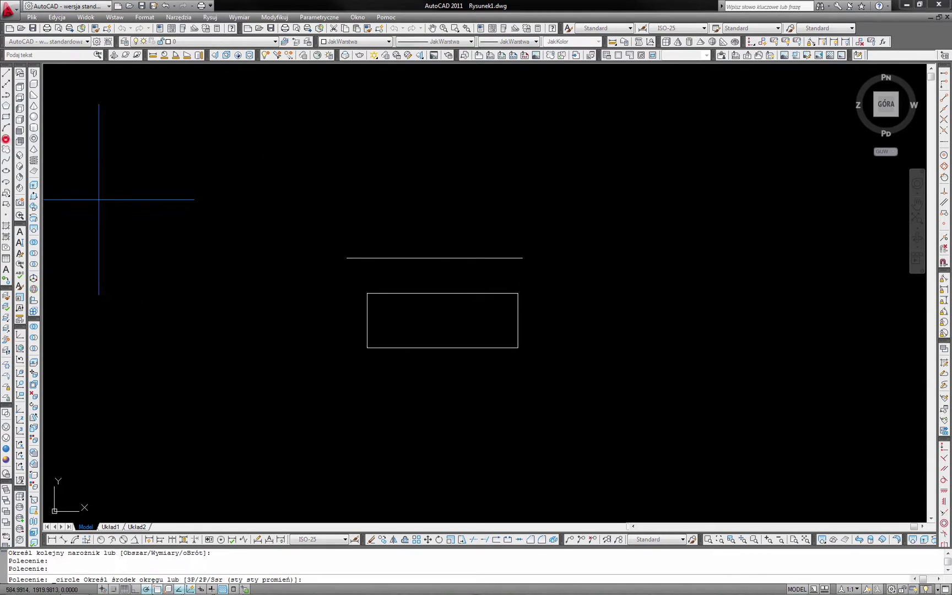
{"action": "left_click", "coordinate": [437, 407]}
{"action": "left_click", "coordinate": [482, 410]}
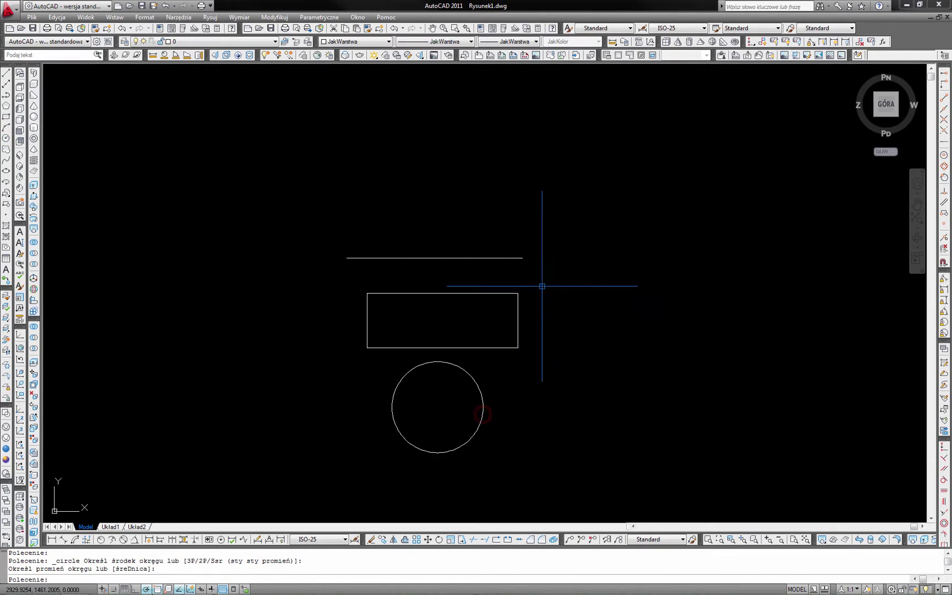
{"action": "middle_click_drag", "start_coordinate": [542, 282], "coordinate": [493, 281]}
{"action": "scroll", "coordinate": [494, 281], "scroll_direction": "up", "scroll_amount": 1}
{"action": "middle_click_drag", "start_coordinate": [566, 287], "coordinate": [561, 270]}
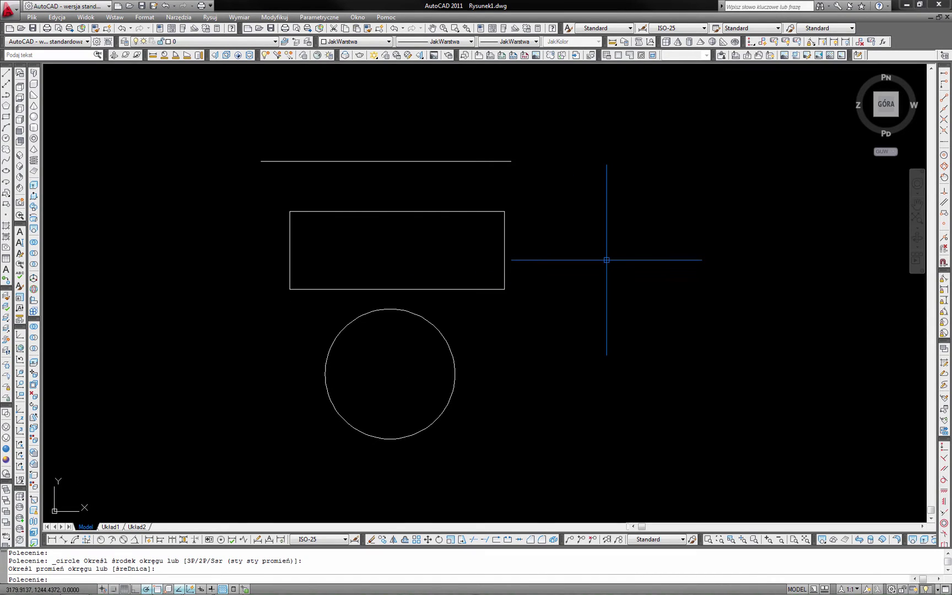
Window-select the horizontal polyline and show its Właściwości (Properties) palette
{"action": "left_click", "coordinate": [603, 183]}
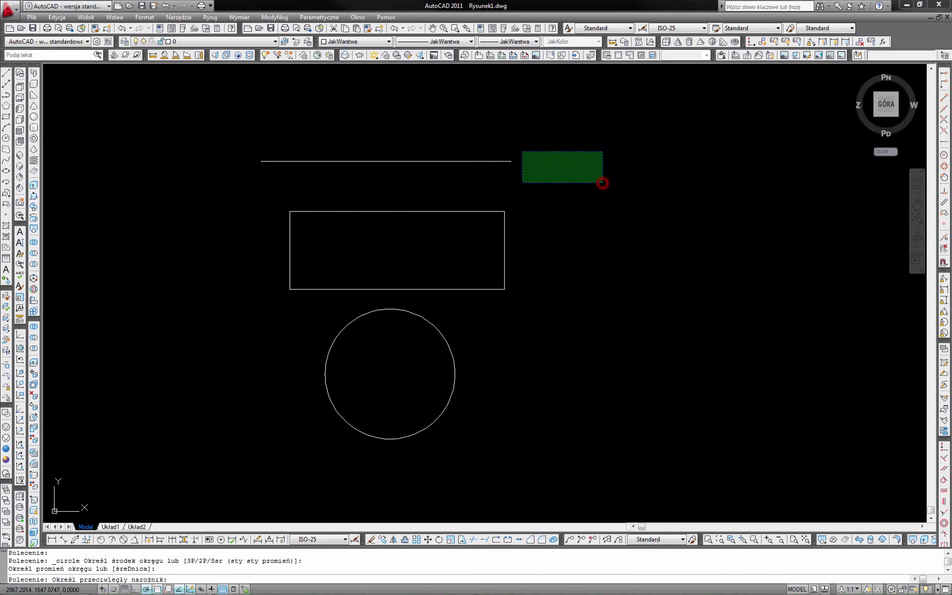
{"action": "left_click", "coordinate": [474, 137]}
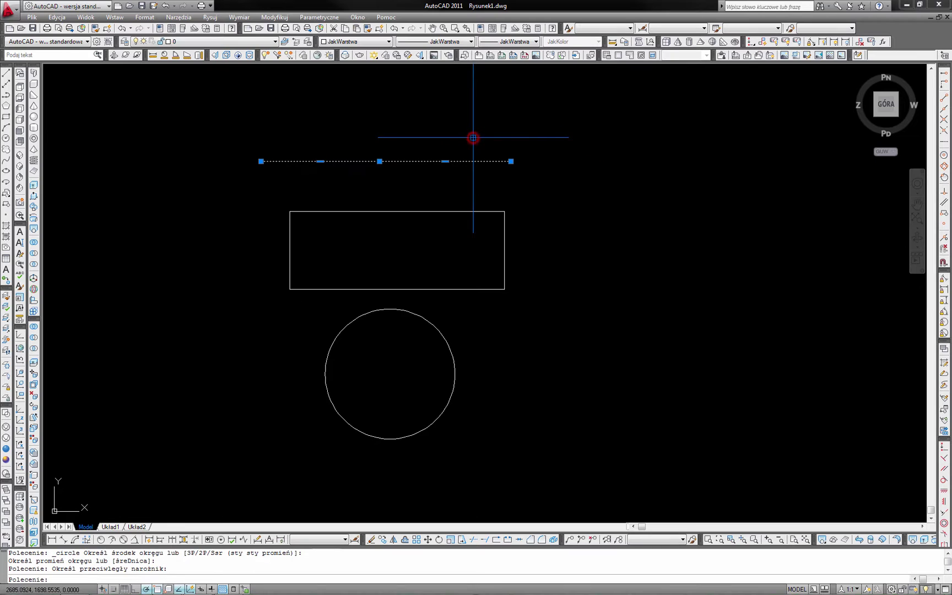
{"action": "right_click", "coordinate": [605, 161]}
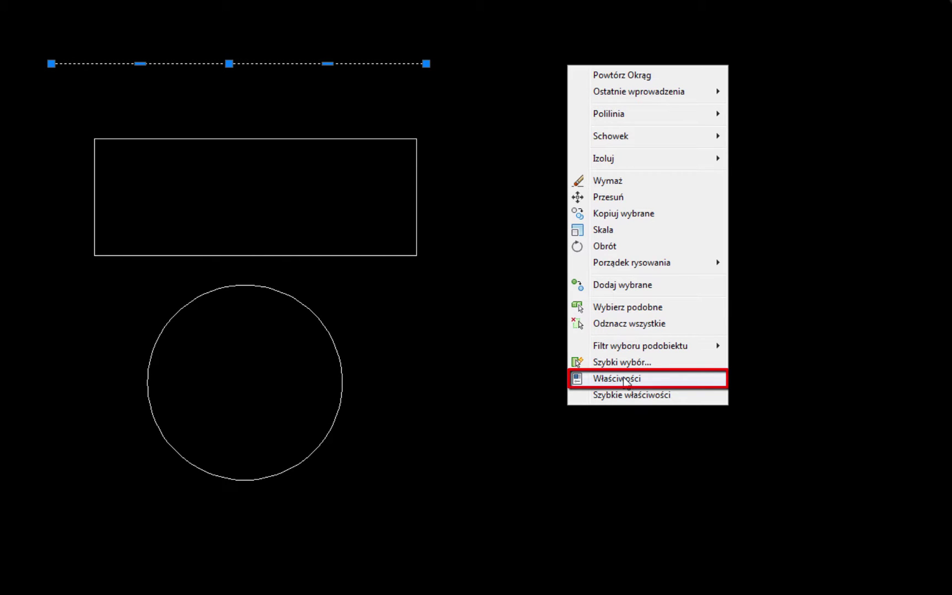
{"action": "left_click", "coordinate": [626, 382]}
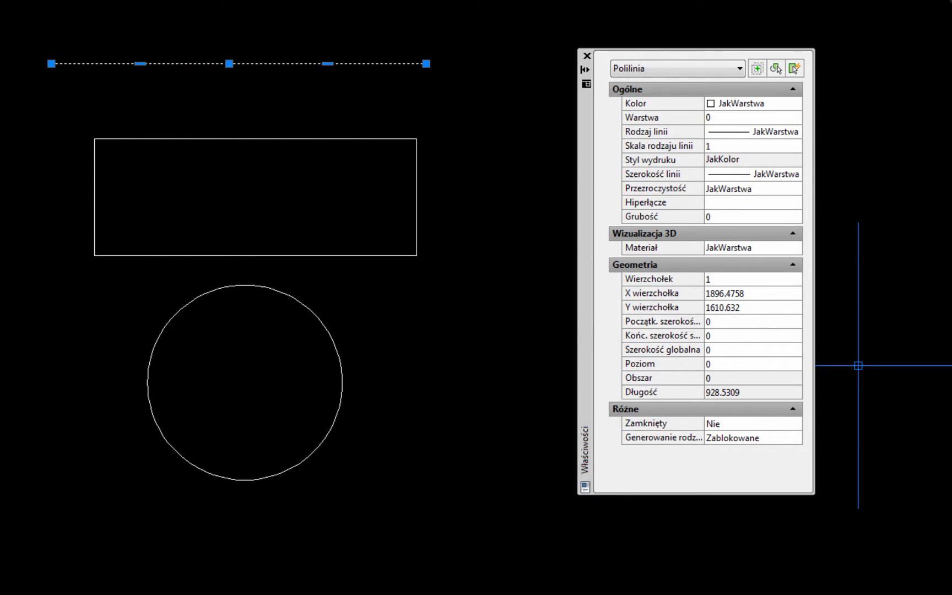
{"action": "left_click", "coordinate": [674, 70]}
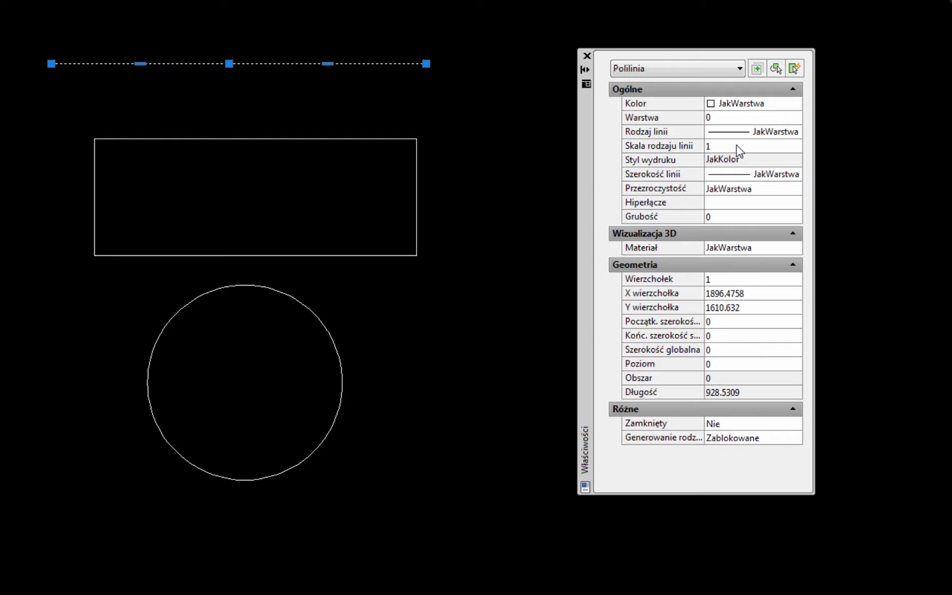
Set the polyline's Kolor to Zielony (green) and widen the Properties value column
{"action": "left_click", "coordinate": [751, 106]}
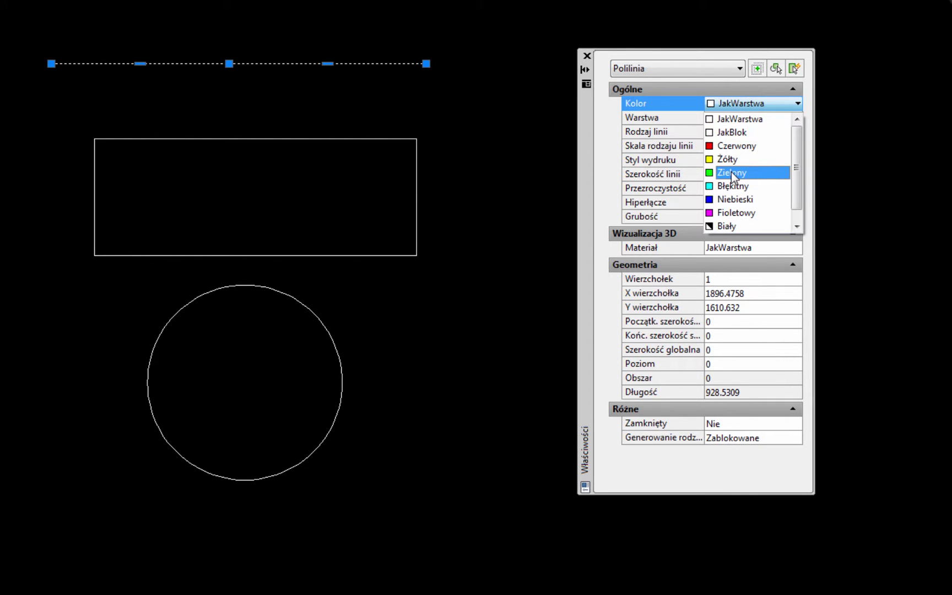
{"action": "left_click", "coordinate": [731, 172]}
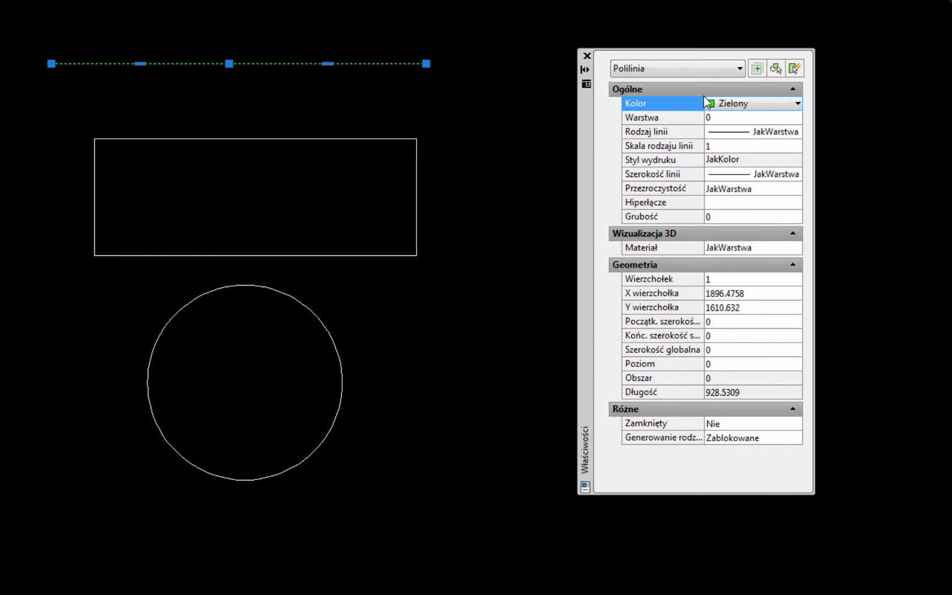
{"action": "left_click_drag", "start_coordinate": [705, 98], "coordinate": [746, 97]}
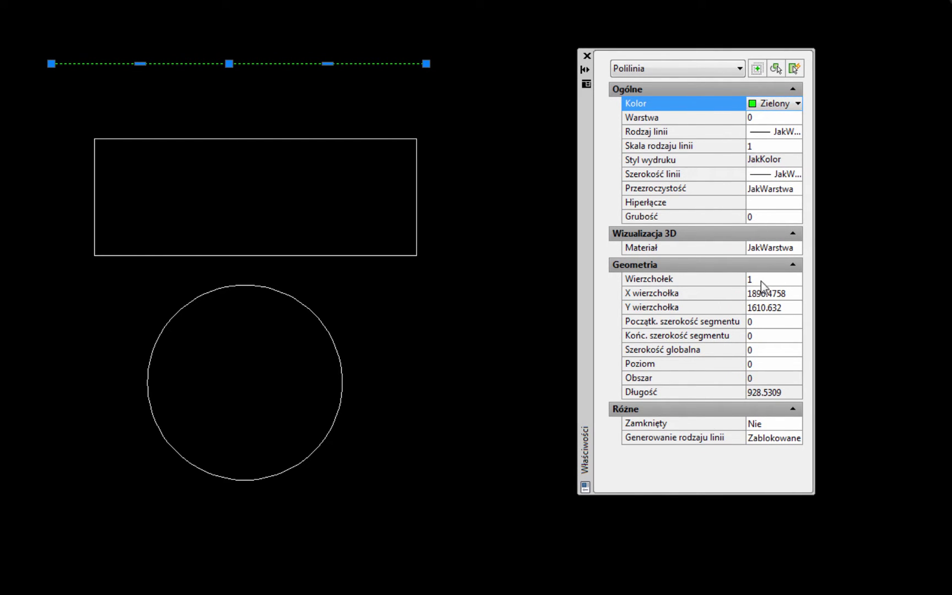
Set the polyline's global width to 5
{"action": "left_click", "coordinate": [763, 348]}
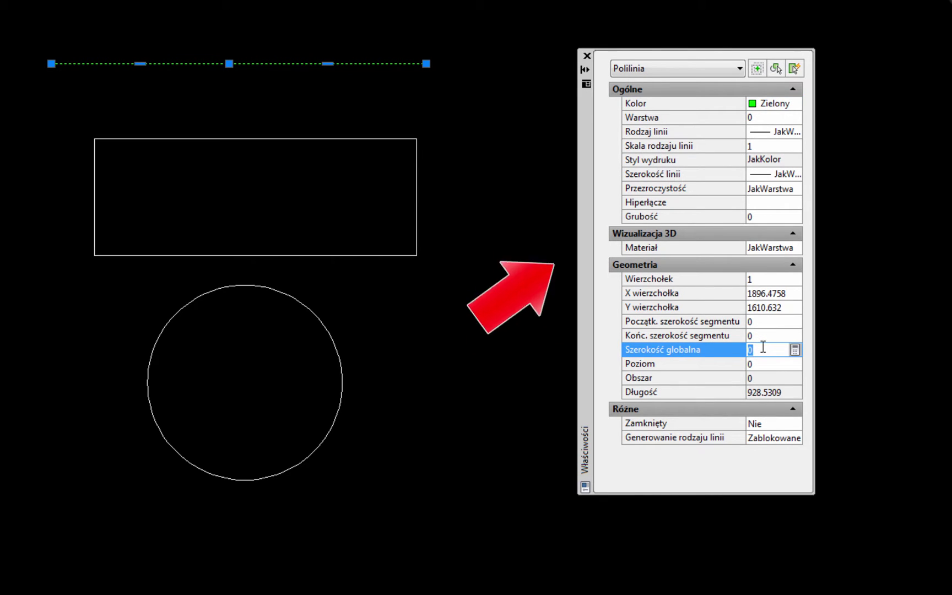
{"action": "type", "text": "5"}
{"action": "key", "text": "Return"}
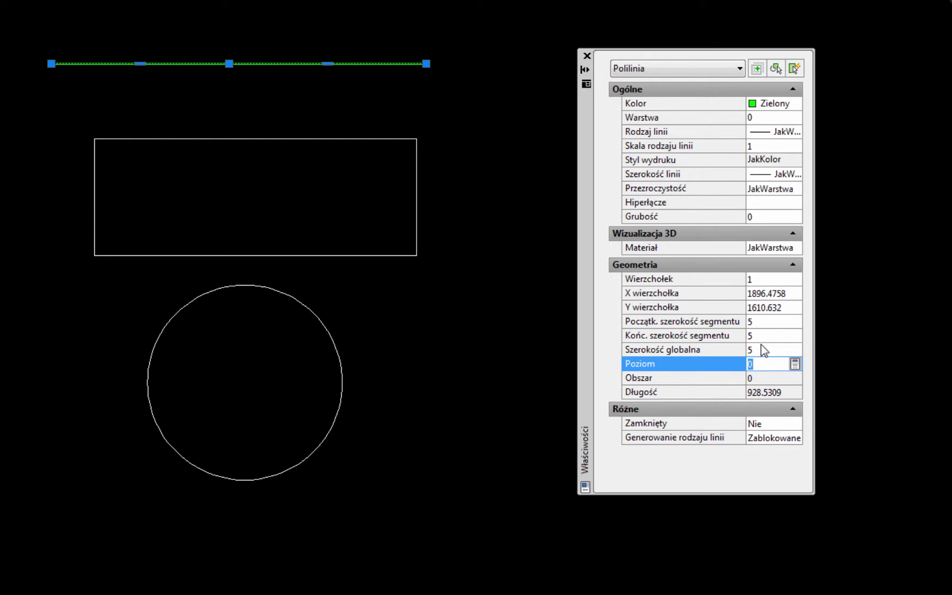
Set the first segment's end width to 15, then to 50, creating a taper
{"action": "left_click", "coordinate": [763, 322]}
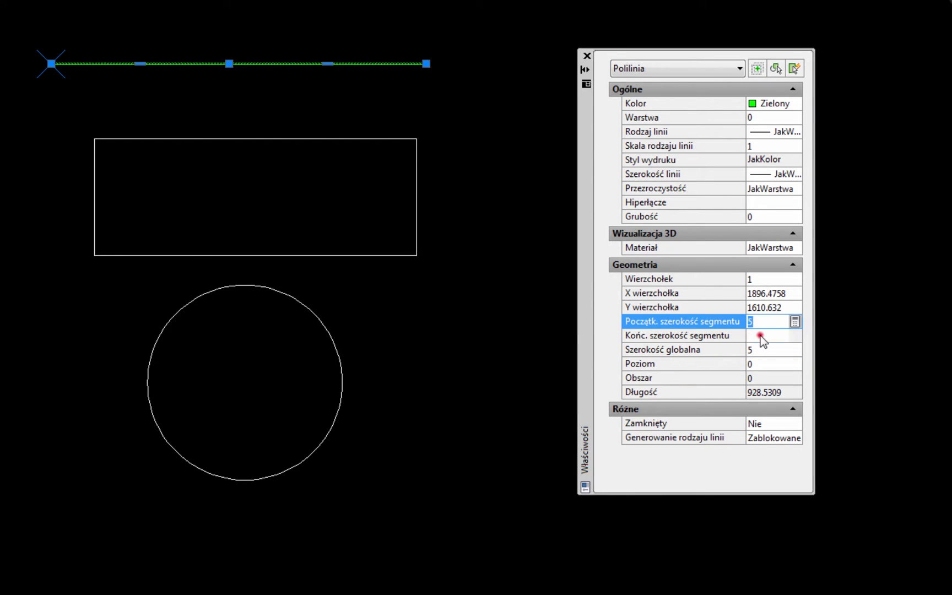
{"action": "left_click", "coordinate": [761, 336]}
{"action": "type", "text": "1"}
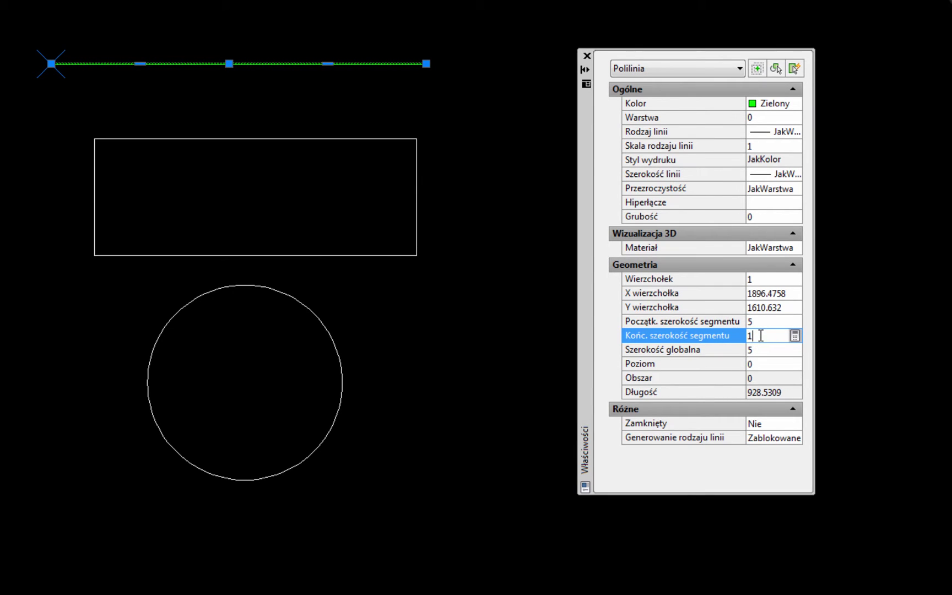
{"action": "type", "text": "5"}
{"action": "key", "text": "Return"}
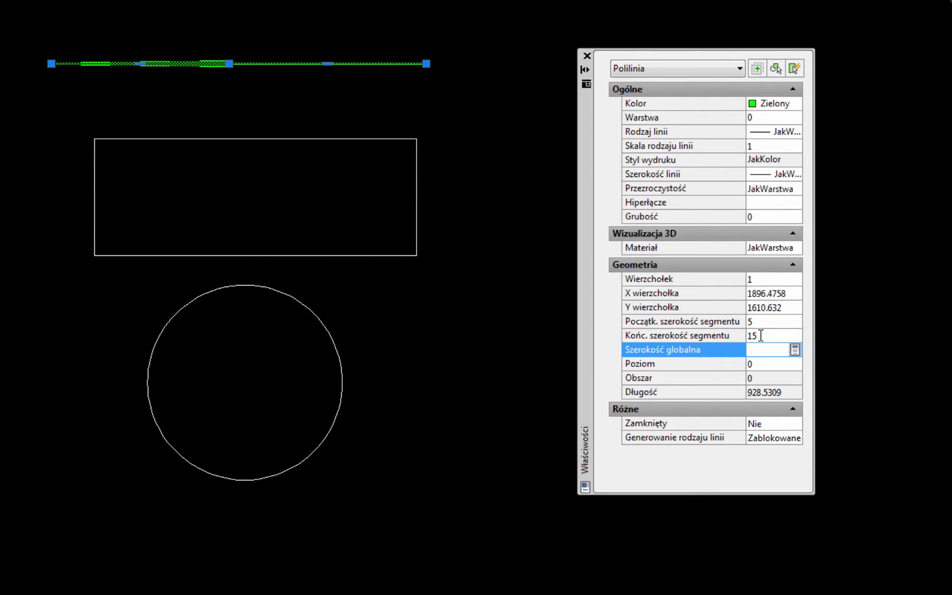
{"action": "left_click", "coordinate": [760, 336]}
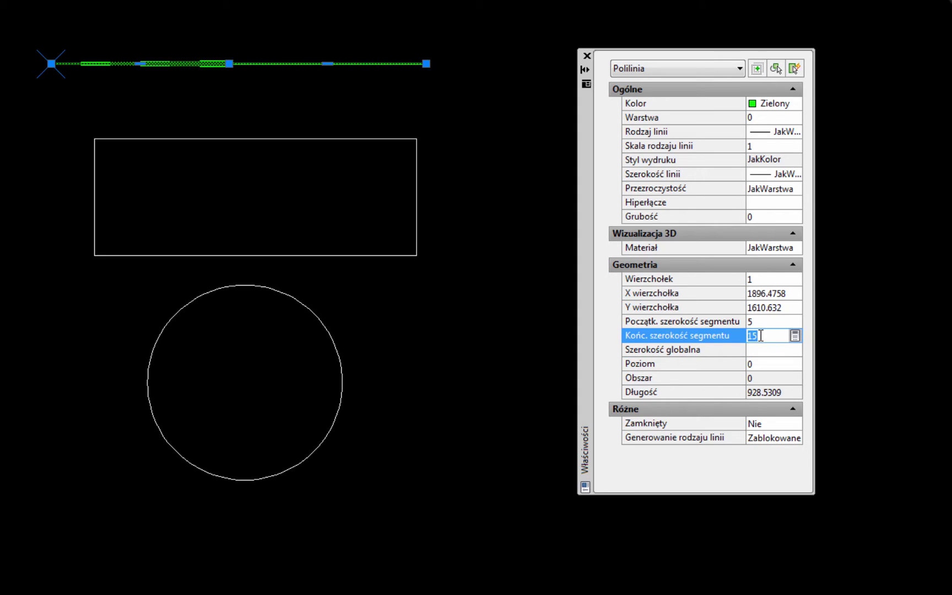
{"action": "type", "text": "50"}
{"action": "key", "text": "Return"}
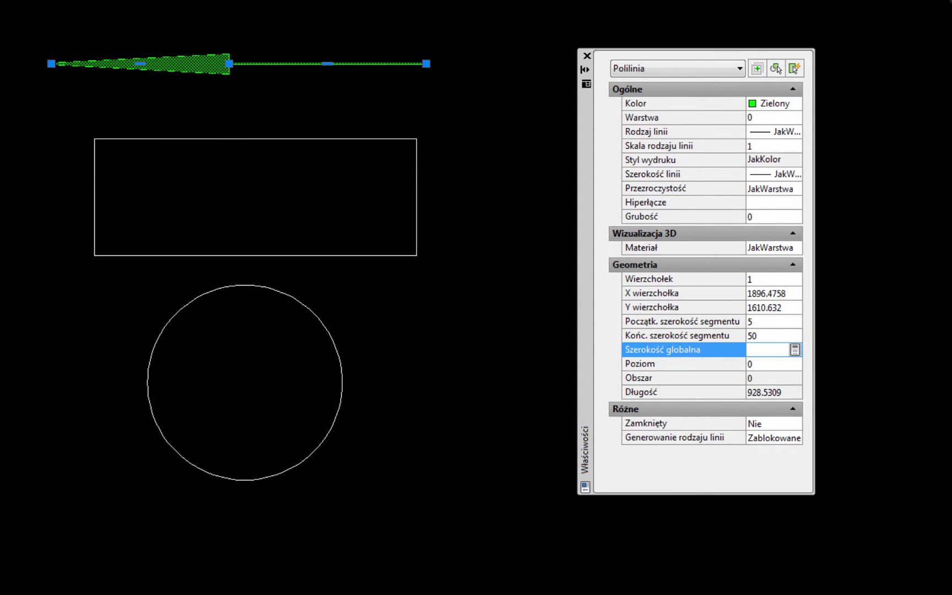
Stretch the middle vertex left and set the segment end width to 100
{"action": "left_click", "coordinate": [229, 64]}
{"action": "left_click", "coordinate": [182, 64]}
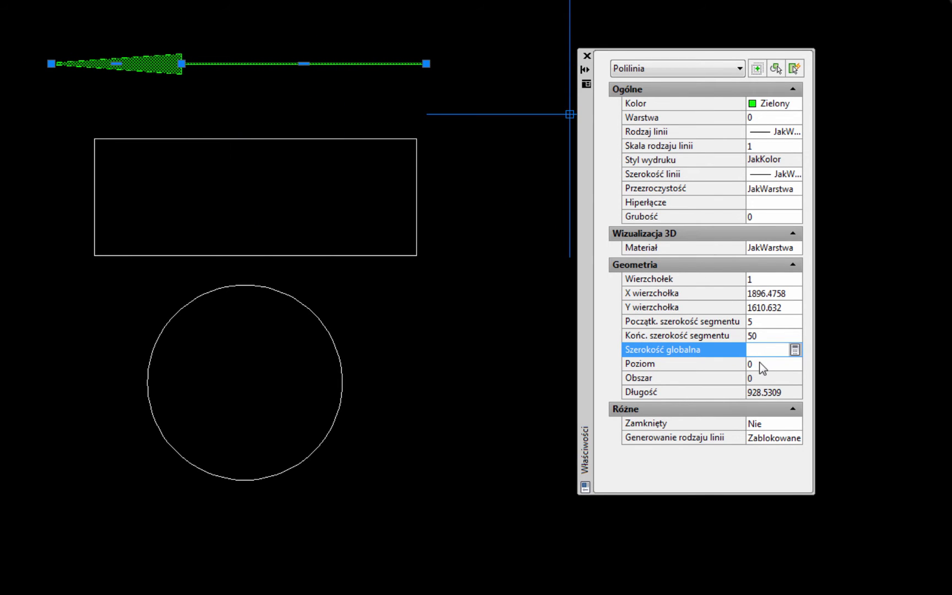
{"action": "left_click", "coordinate": [772, 335]}
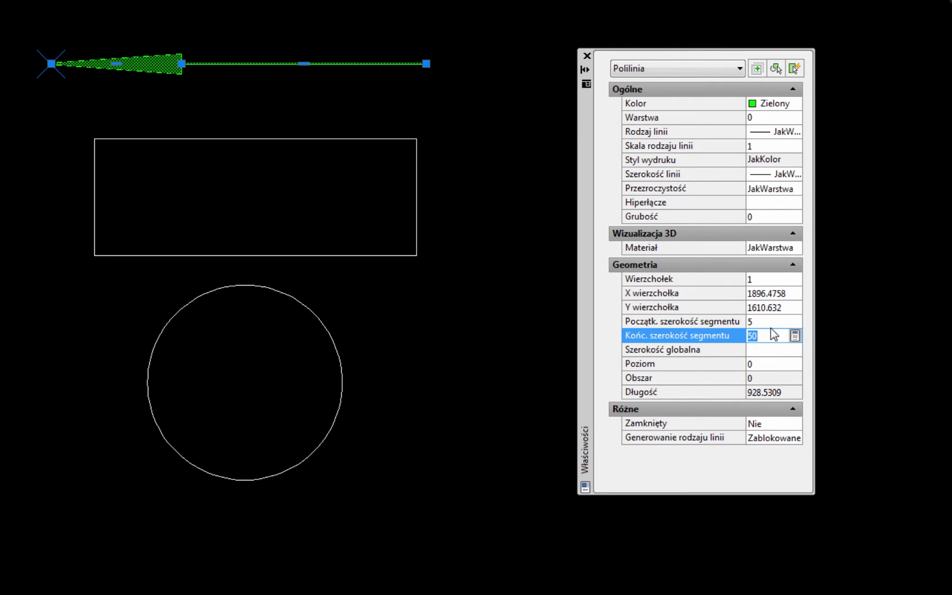
{"action": "type", "text": "1"}
{"action": "type", "text": "00"}
{"action": "key", "text": "Return"}
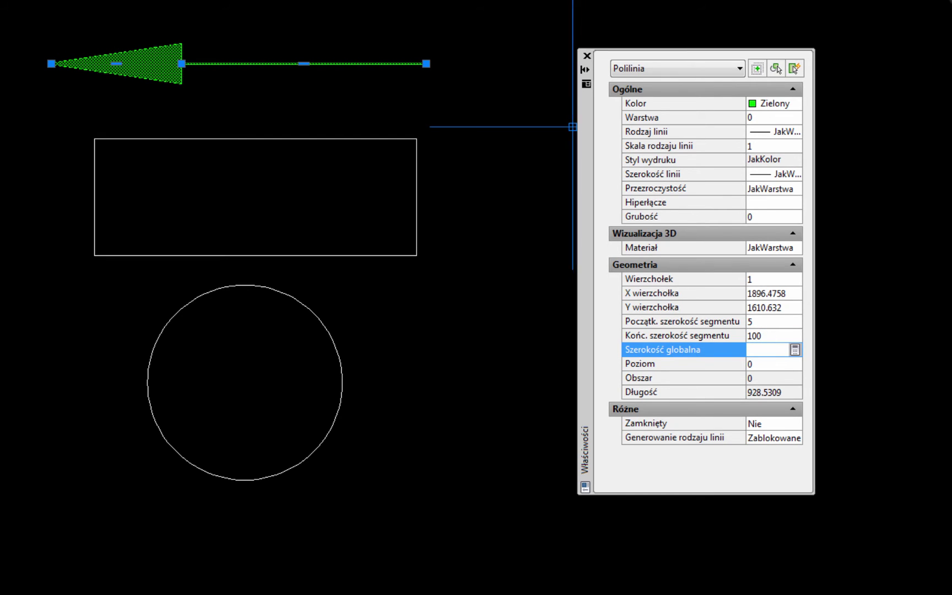
Move the polyline's right endpoint lower, then undo that move with Ctrl+Z
{"action": "left_click", "coordinate": [432, 63]}
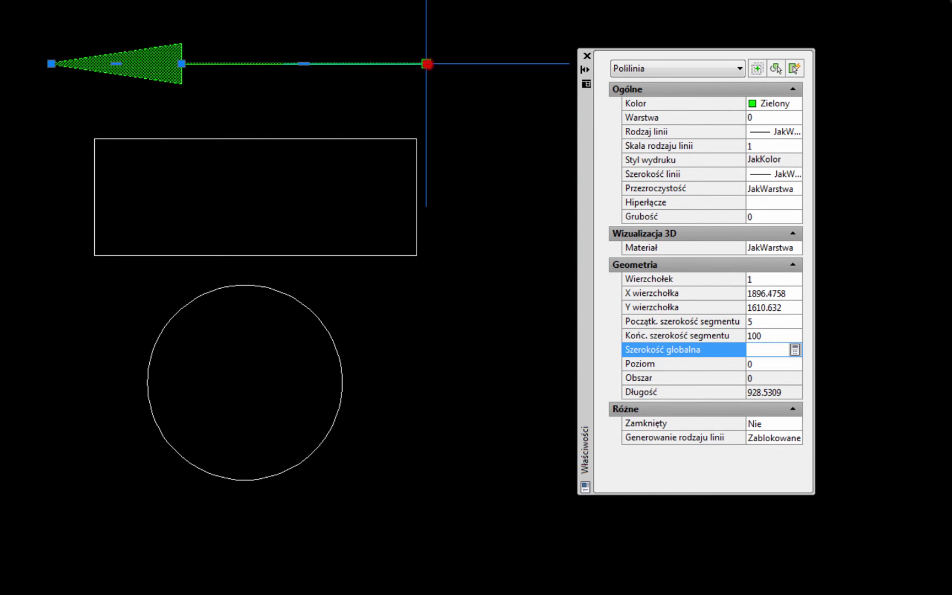
{"action": "left_click", "coordinate": [427, 104]}
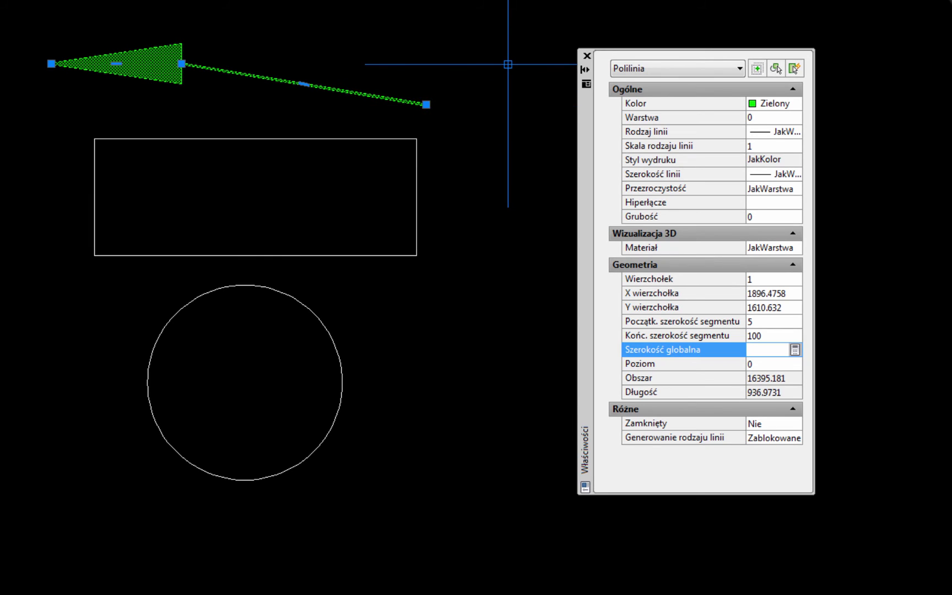
{"action": "key", "text": "ctrl+z"}
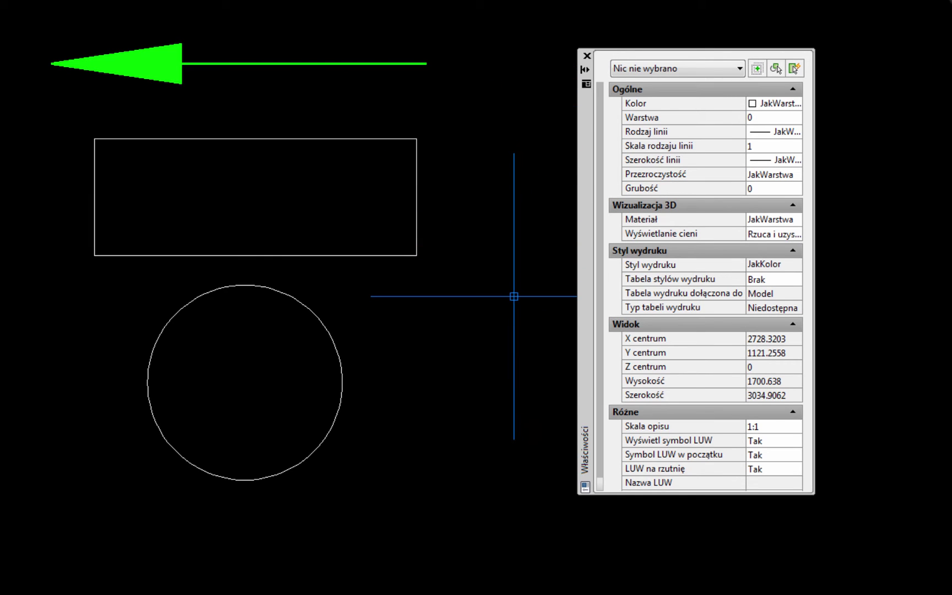
Crossing-select the rectangle and circle and set their Kolor to Czerwony (red)
{"action": "left_click", "coordinate": [508, 305]}
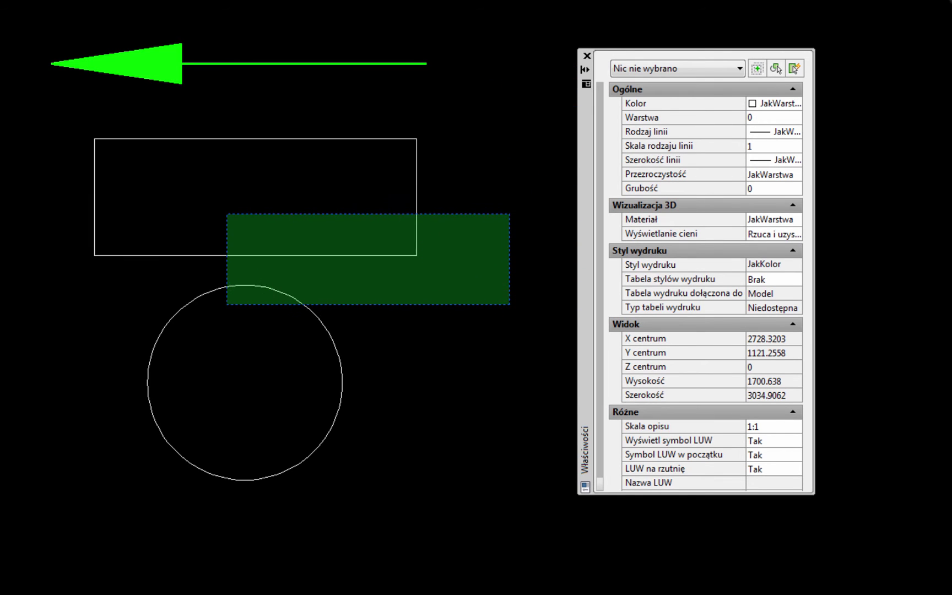
{"action": "left_click", "coordinate": [215, 212]}
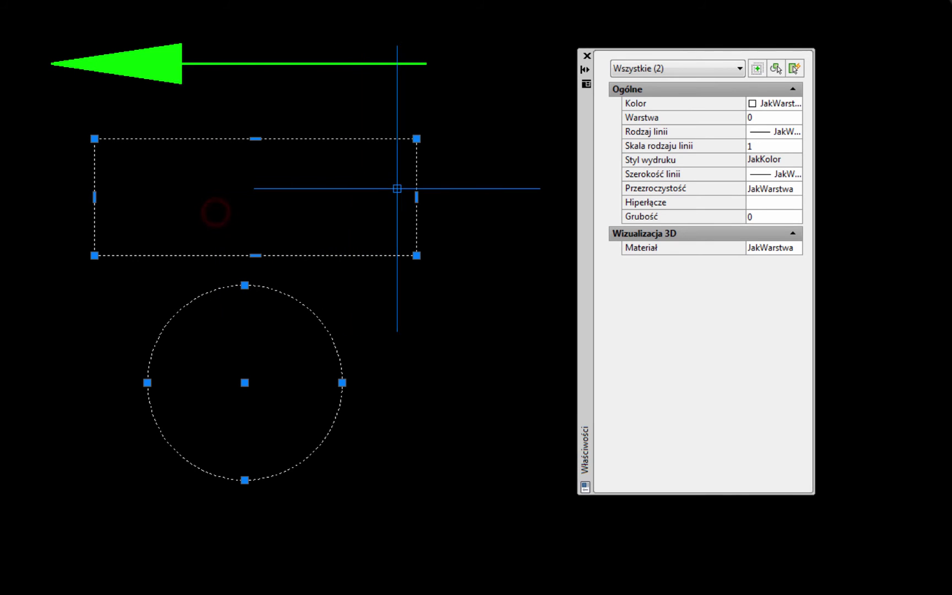
{"action": "left_click", "coordinate": [776, 104]}
{"action": "left_click", "coordinate": [776, 103]}
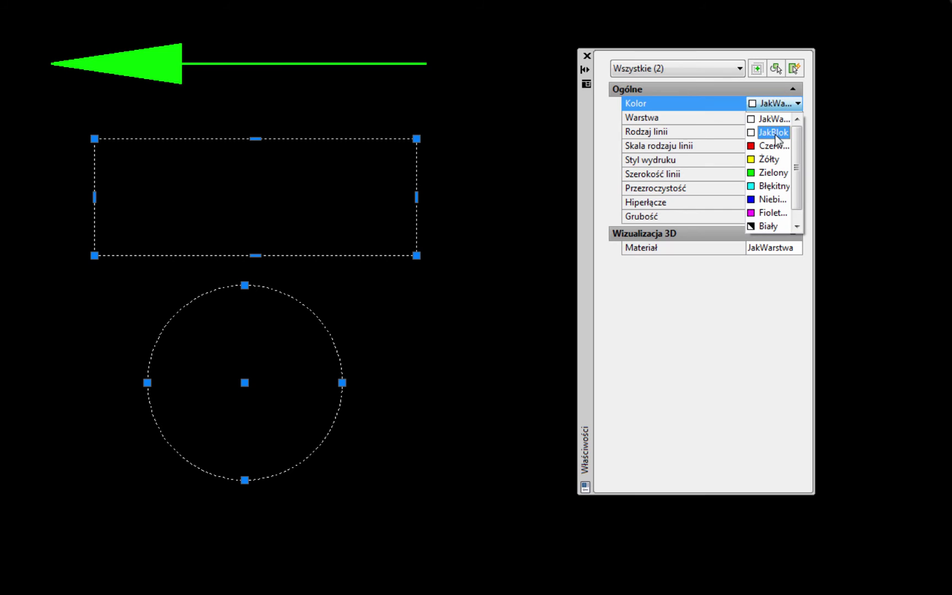
{"action": "left_click", "coordinate": [767, 201]}
{"action": "left_click", "coordinate": [774, 105]}
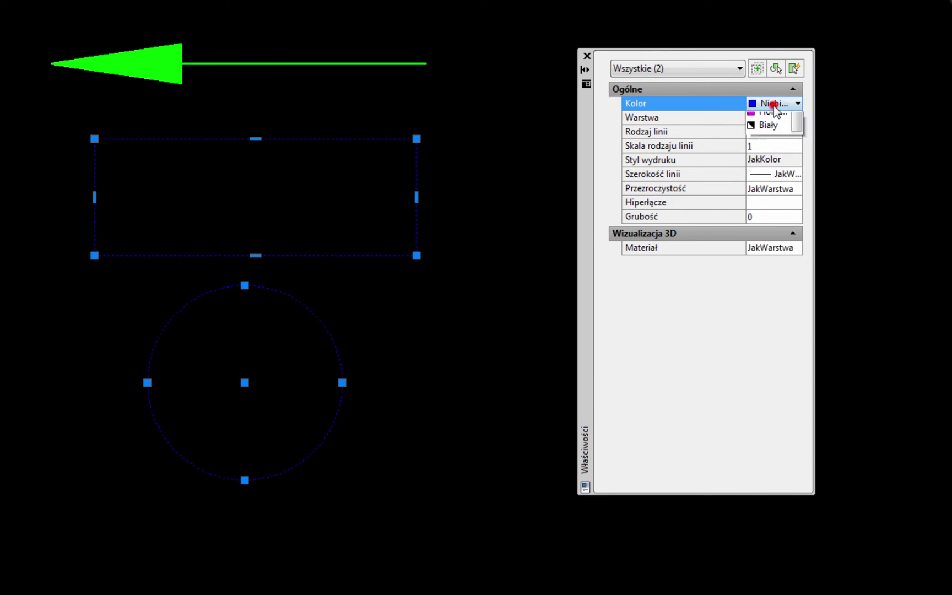
{"action": "left_click", "coordinate": [770, 133]}
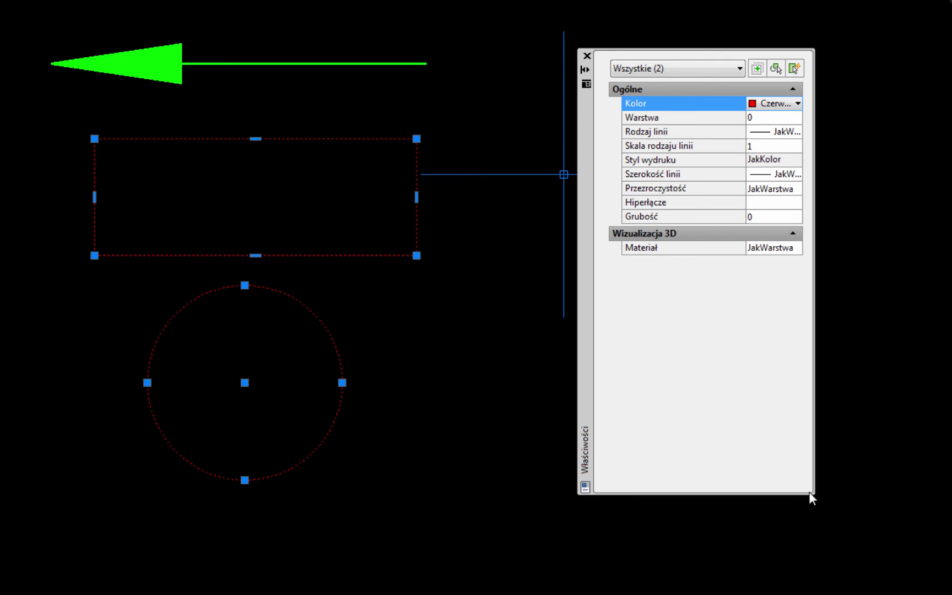
{"action": "left_click_drag", "start_coordinate": [813, 494], "coordinate": [904, 543]}
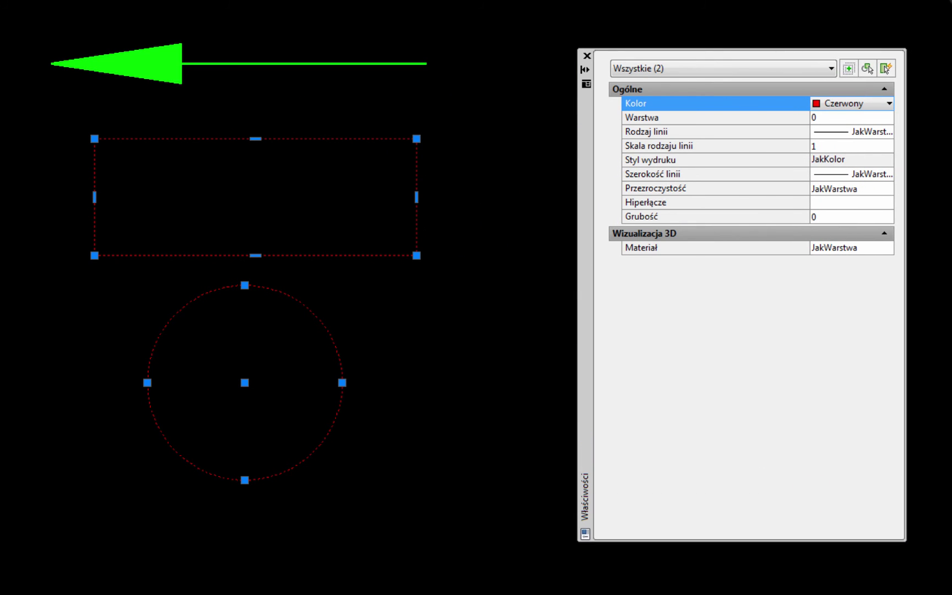
Press Esc to deselect the red rectangle and circle
{"action": "key", "text": "Escape"}
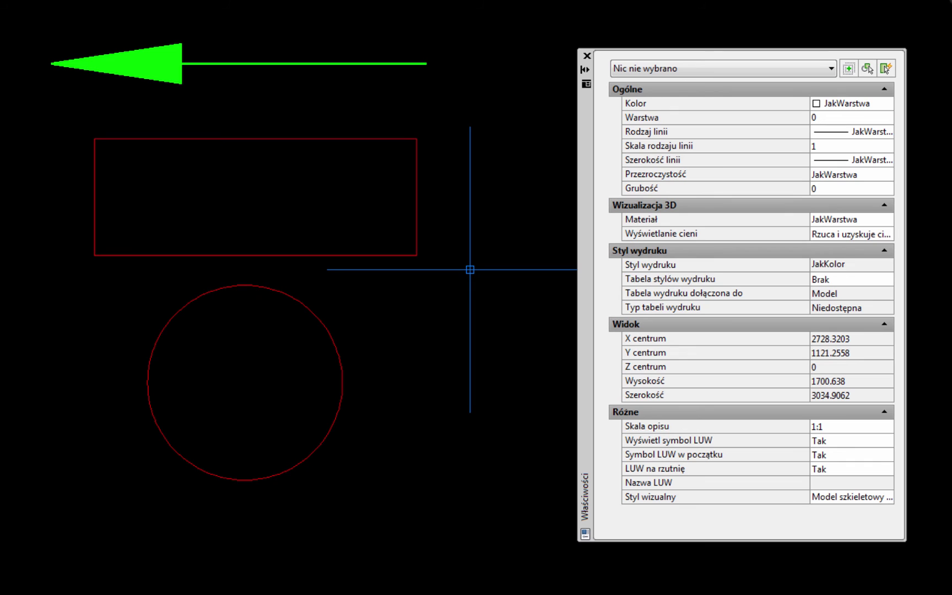